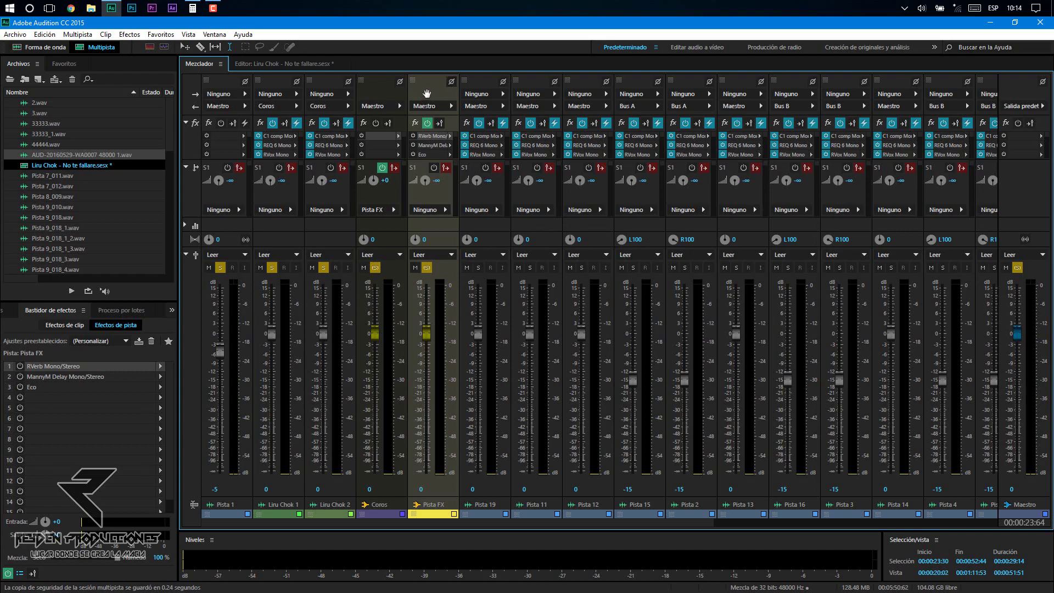
- Play the mix with Pista FX's effects bypassed, and enable RVerb Mono/Stereo on that track with its settings open
key(space)
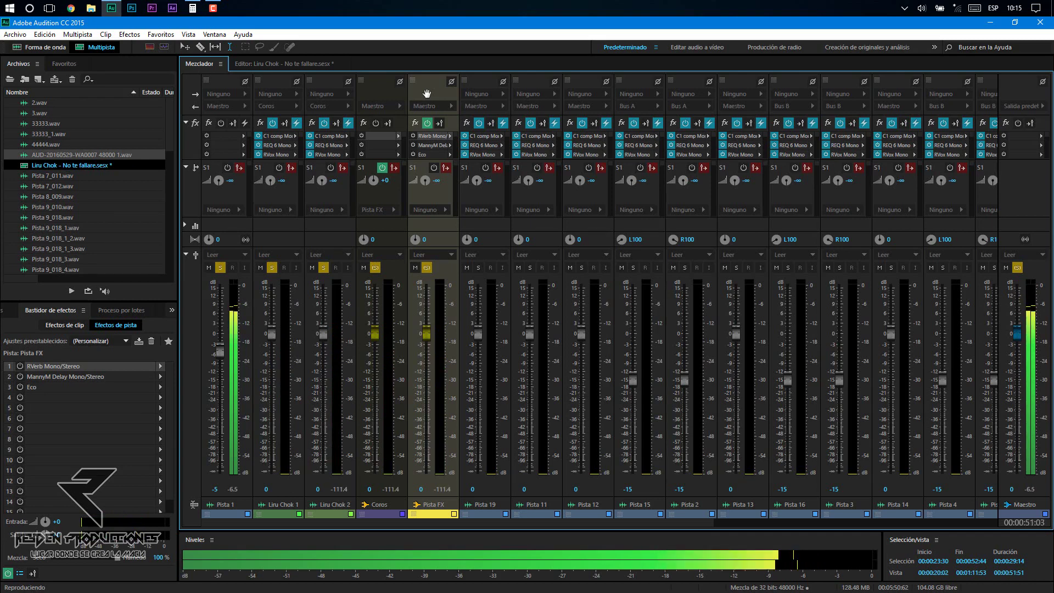
key(space)
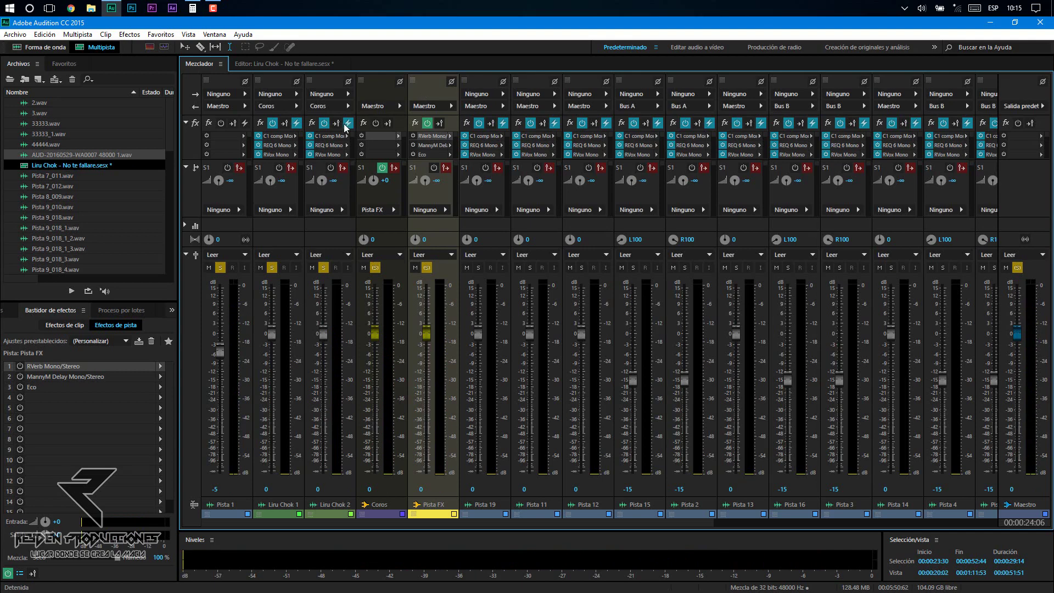
click(59, 369)
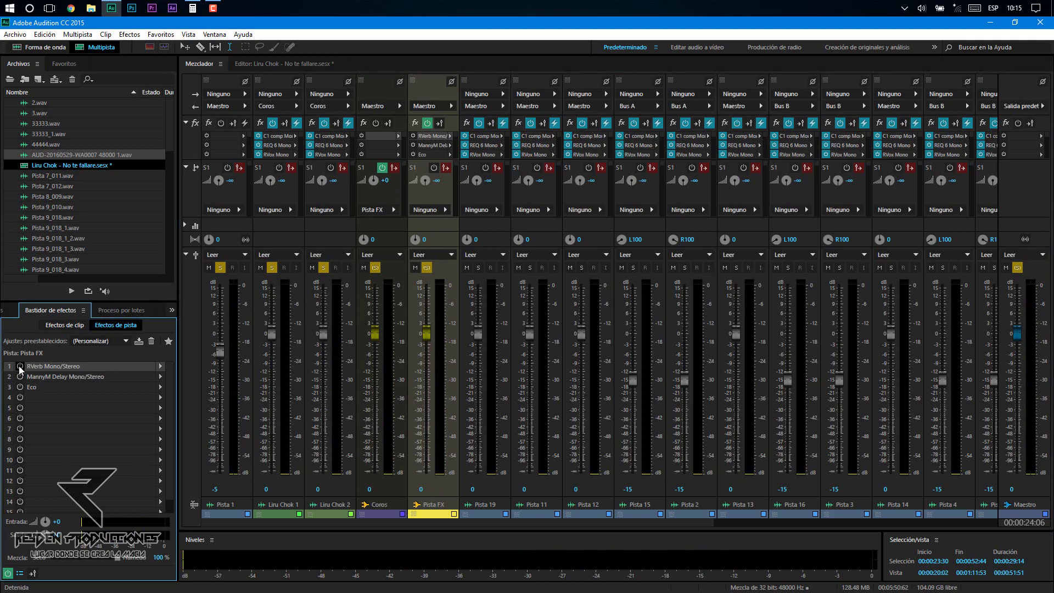
click(20, 366)
double_click(61, 366)
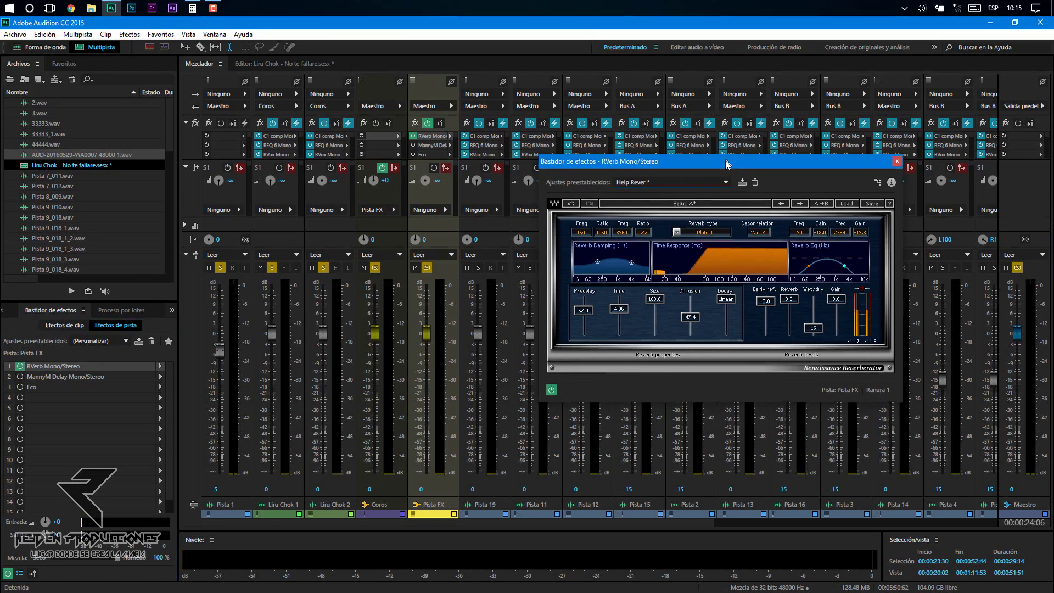
drag(725, 164, 735, 179)
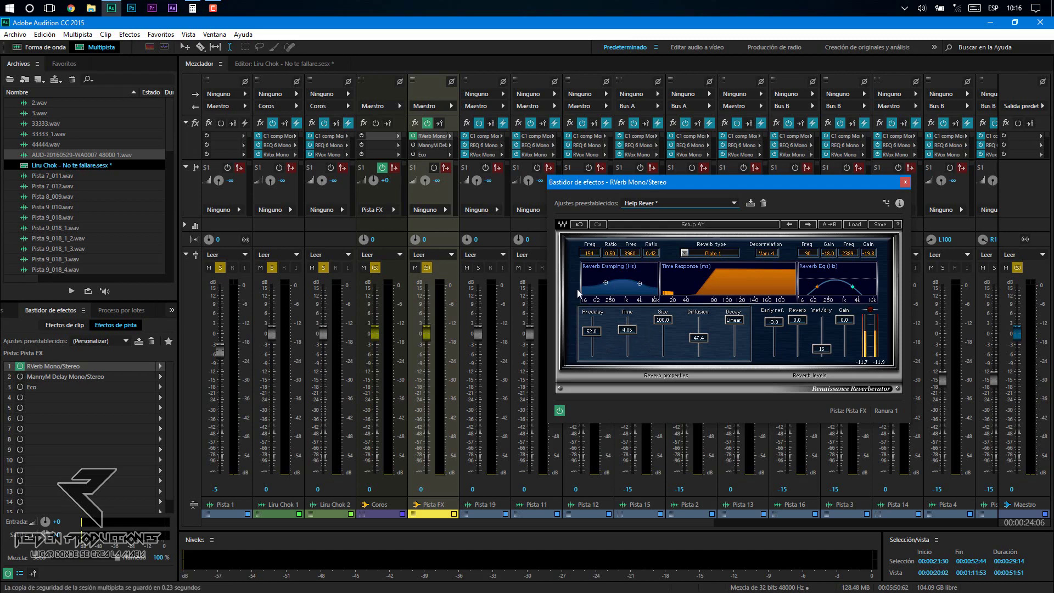
- Switch to Calculator, divide 7500 by 120, and divide that result by 2 to work out the reverb predelay
click(193, 7)
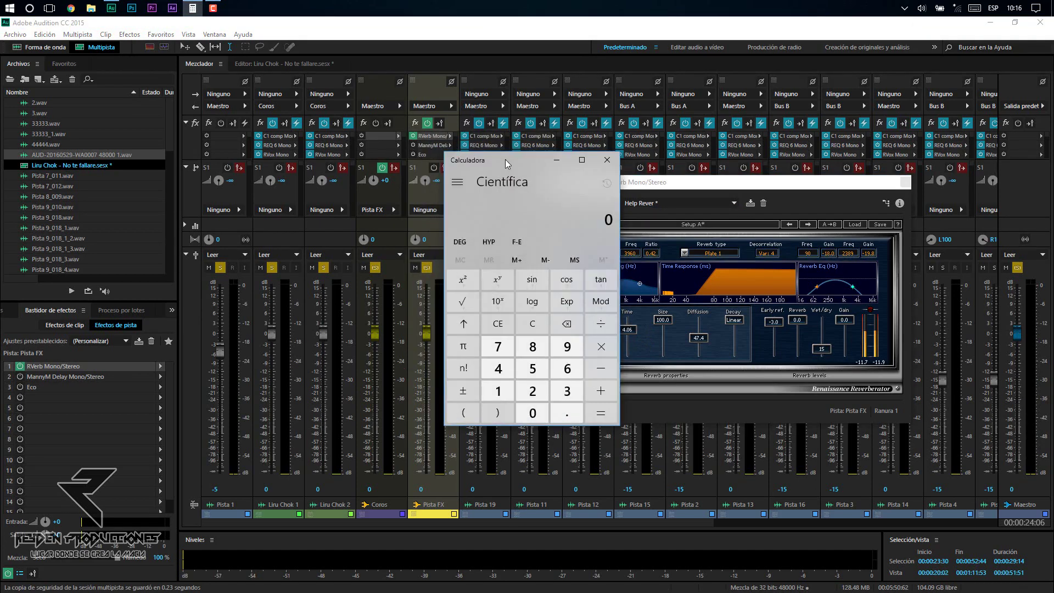
drag(504, 159, 301, 150)
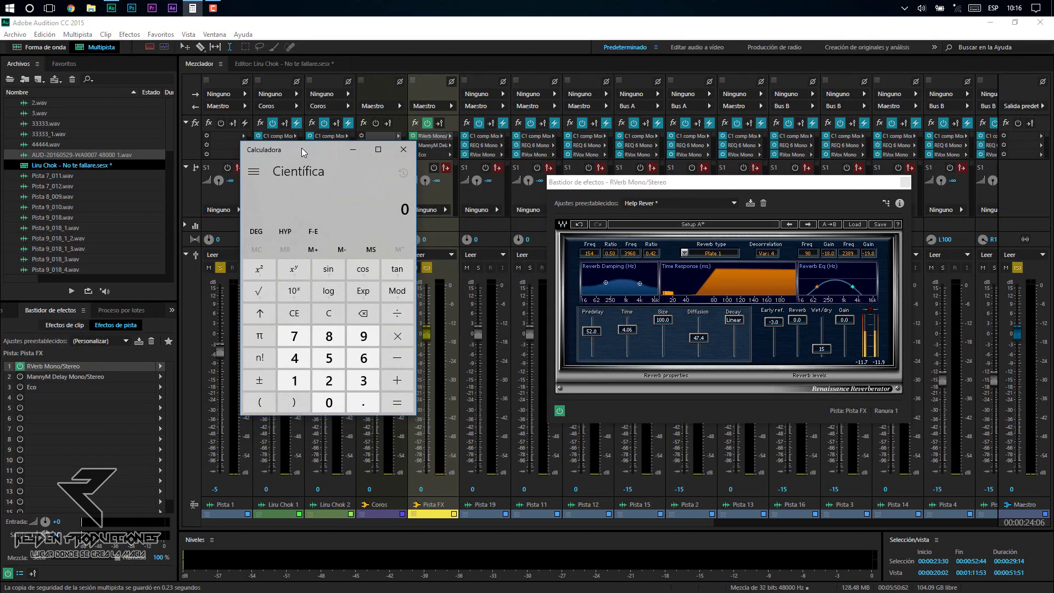
text(7,500)
key(slash)
text(120)
key(Return)
key(slash)
text(2)
key(Return)
- Return to Adobe Audition and set the RVerb predelay to 31.2
click(596, 331)
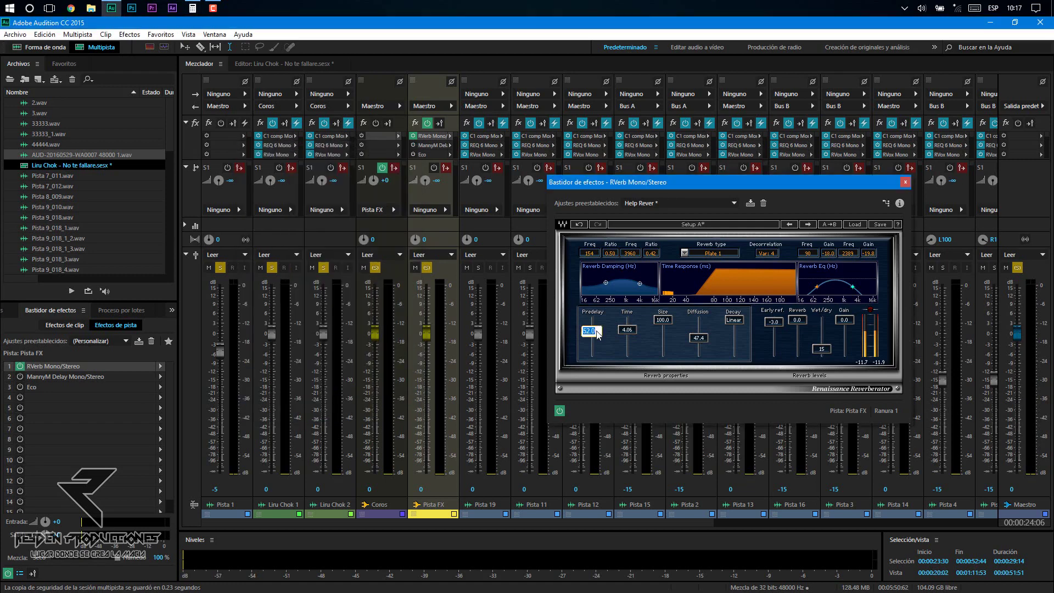
text(31.2)
key(Return)
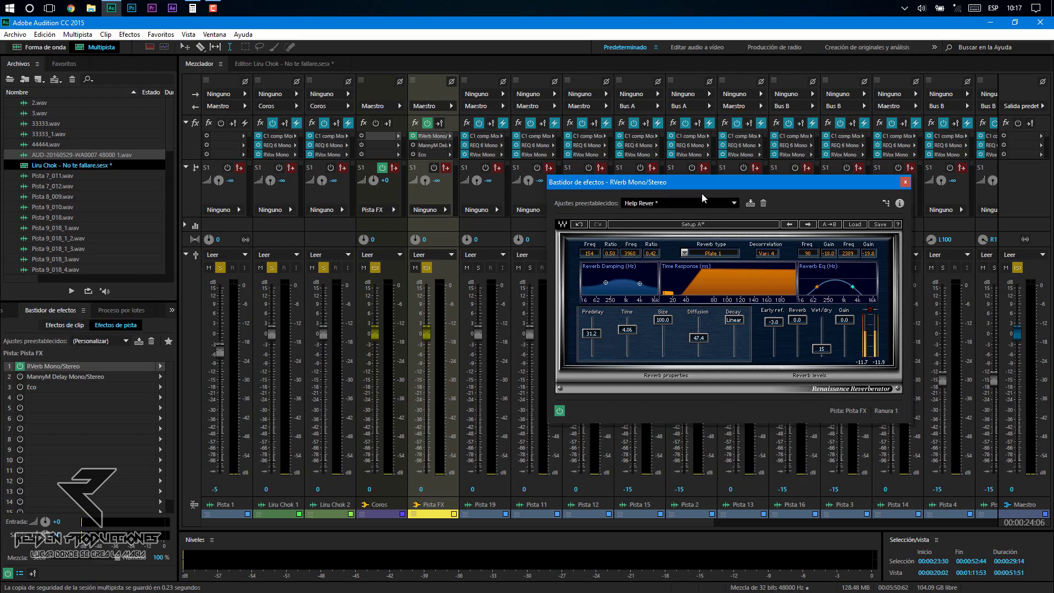
- Play the mix to audition the reverb on Pista FX, close the RVerb settings and stop playback
drag(702, 184, 700, 193)
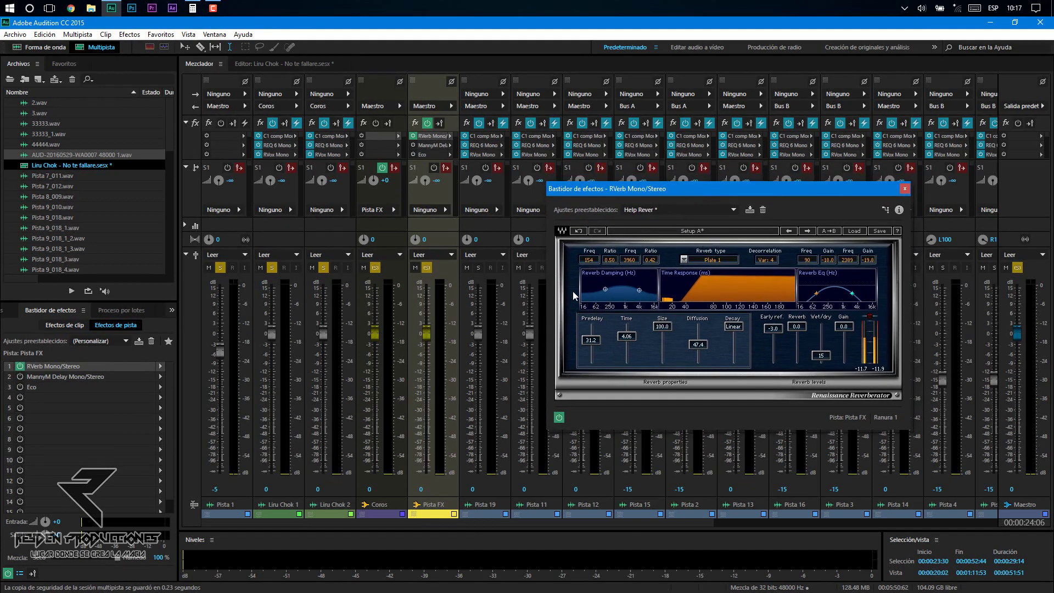
key(space)
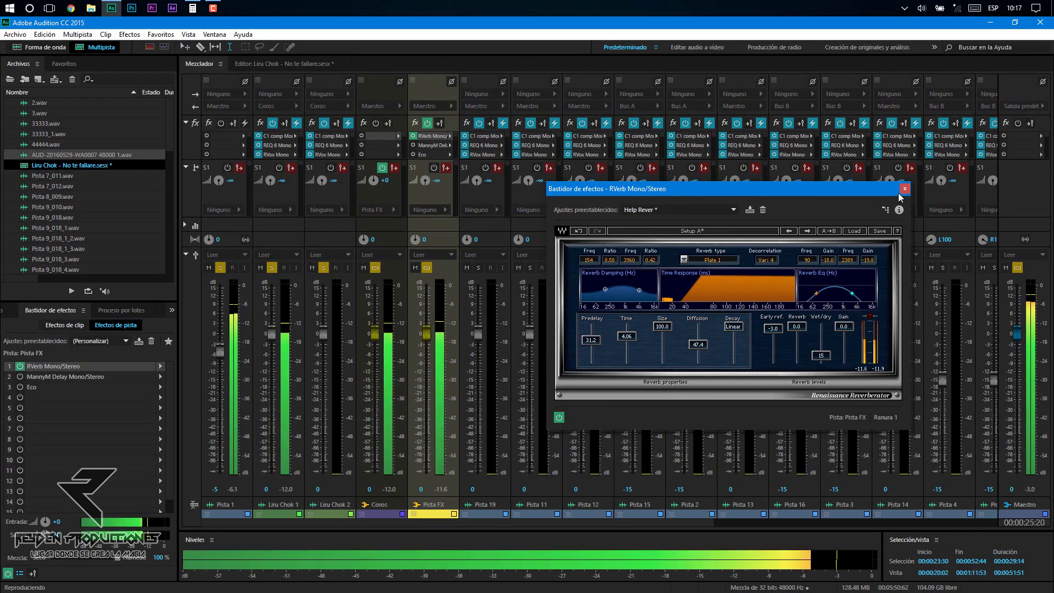
drag(823, 179, 827, 187)
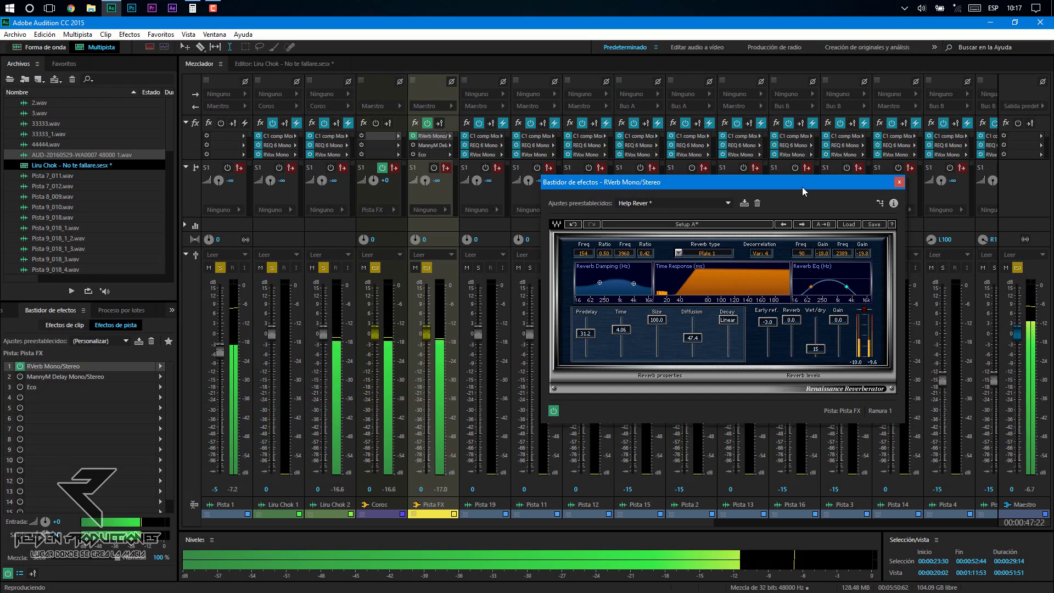
click(898, 182)
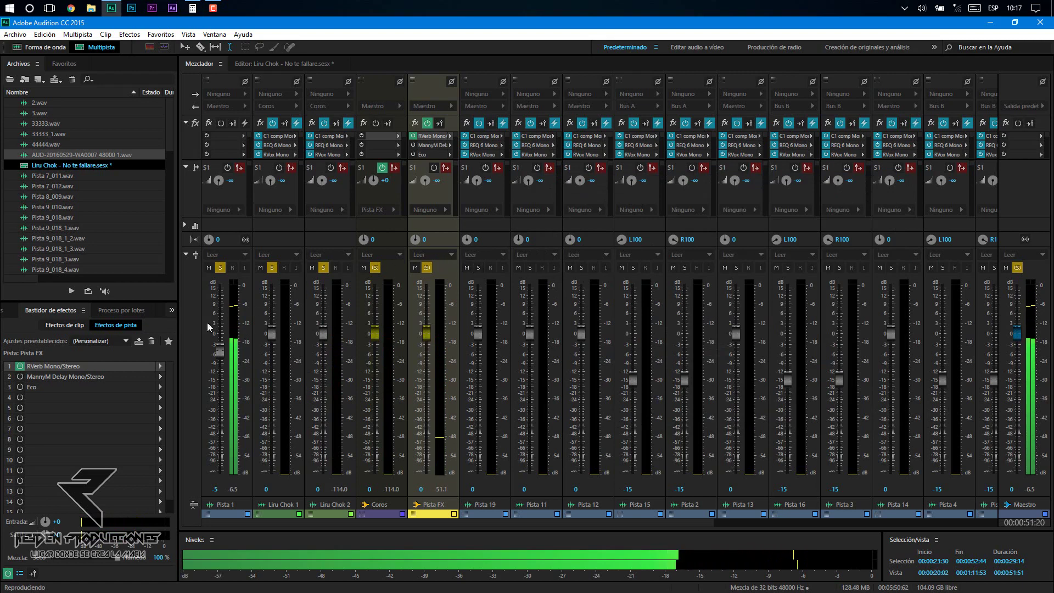
key(space)
- Enable MannyM Delay Mono/Stereo on Pista FX, bypass RVerb, and open the delay's settings
click(108, 375)
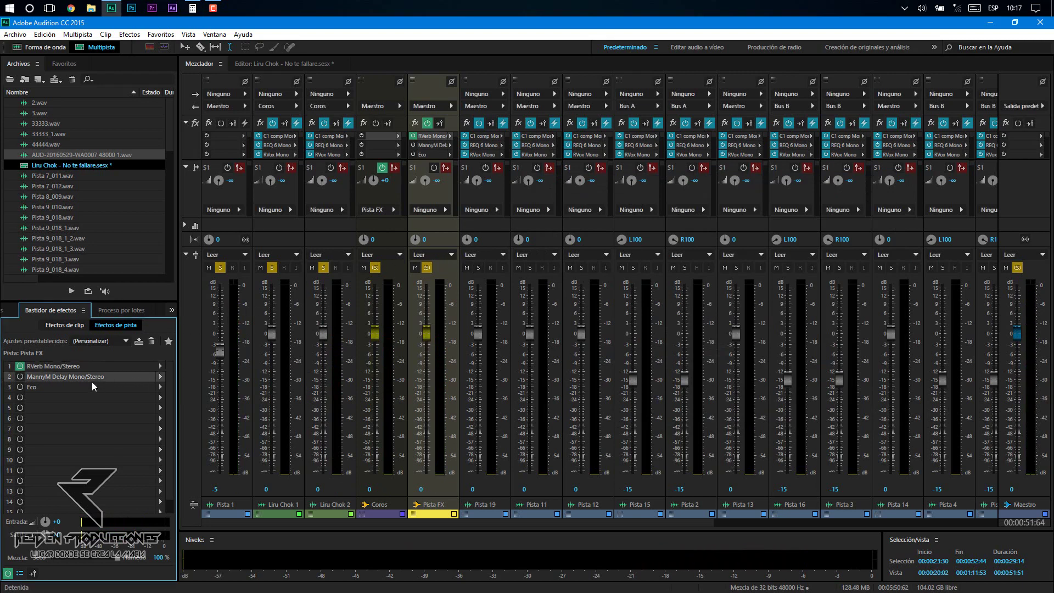
click(19, 376)
click(20, 366)
double_click(47, 377)
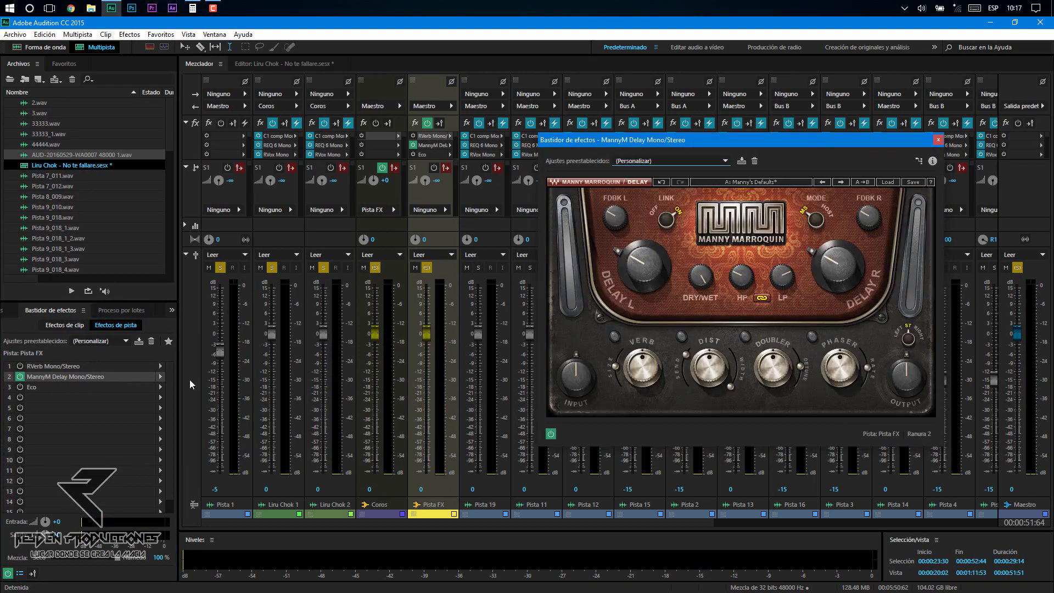
drag(743, 144, 728, 146)
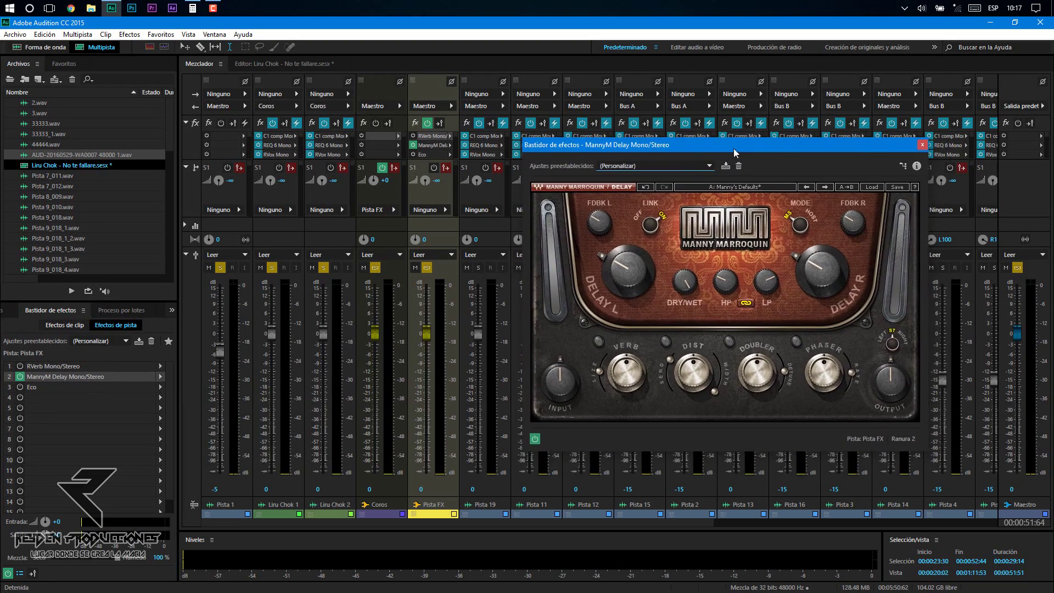
drag(765, 143, 777, 187)
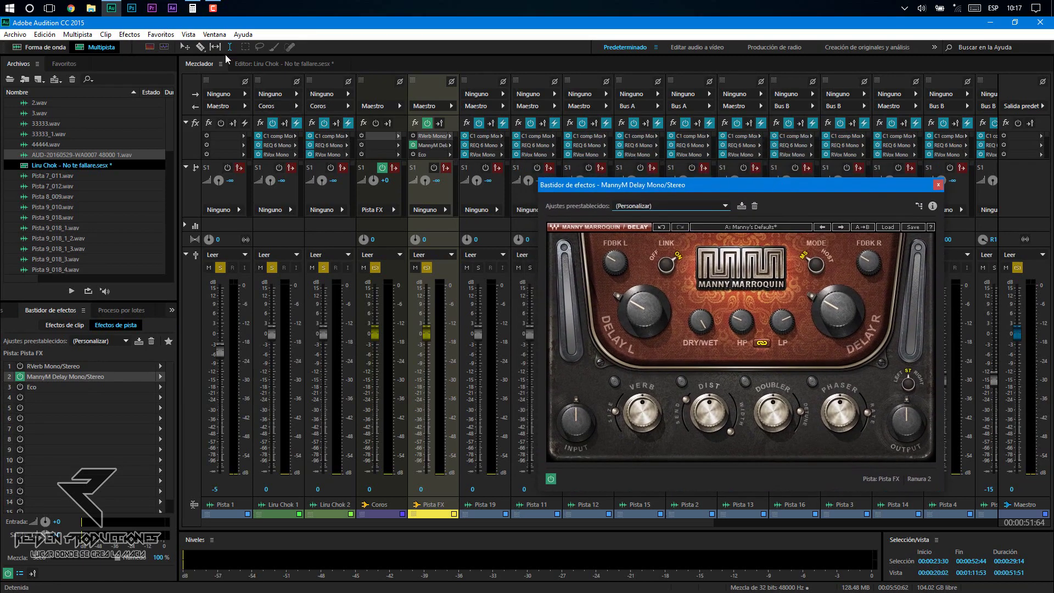
- Switch to Calculator, clear the previous result and divide 60000 by 120 to work out the delay time
click(192, 7)
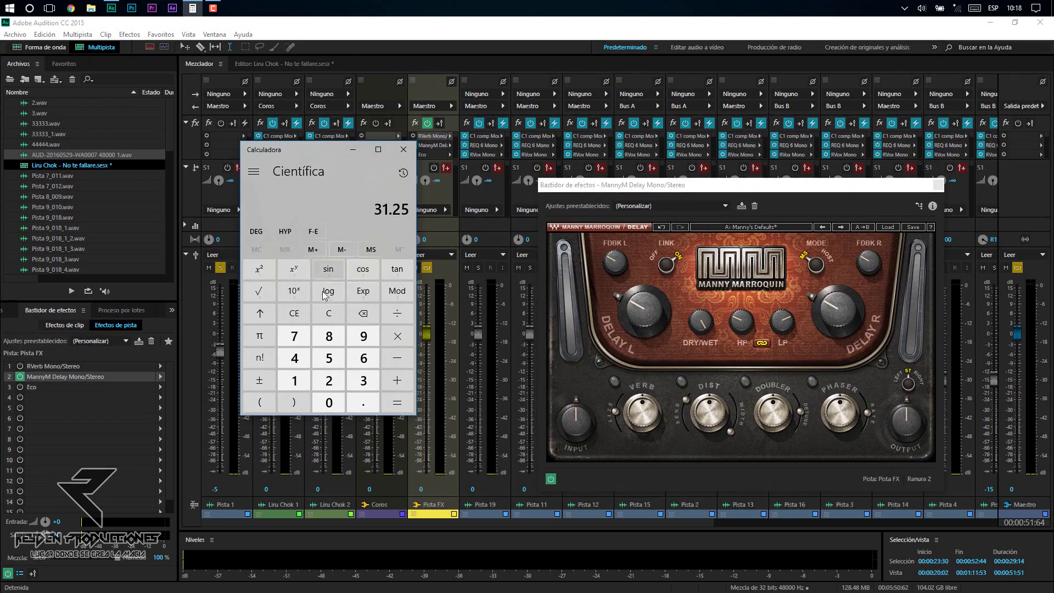
click(328, 313)
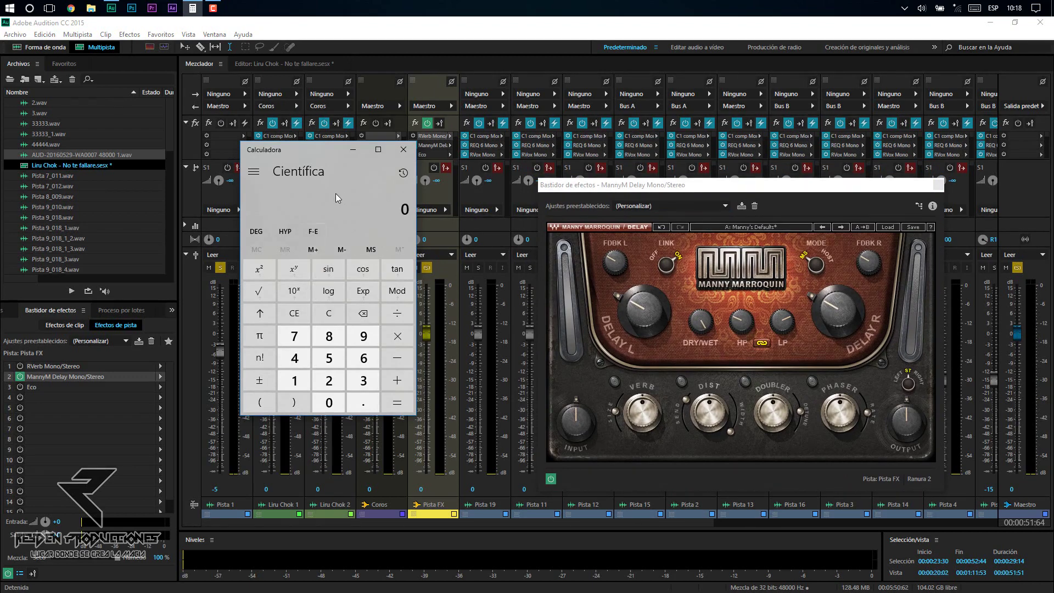
text(60,000)
key(slash)
text(120)
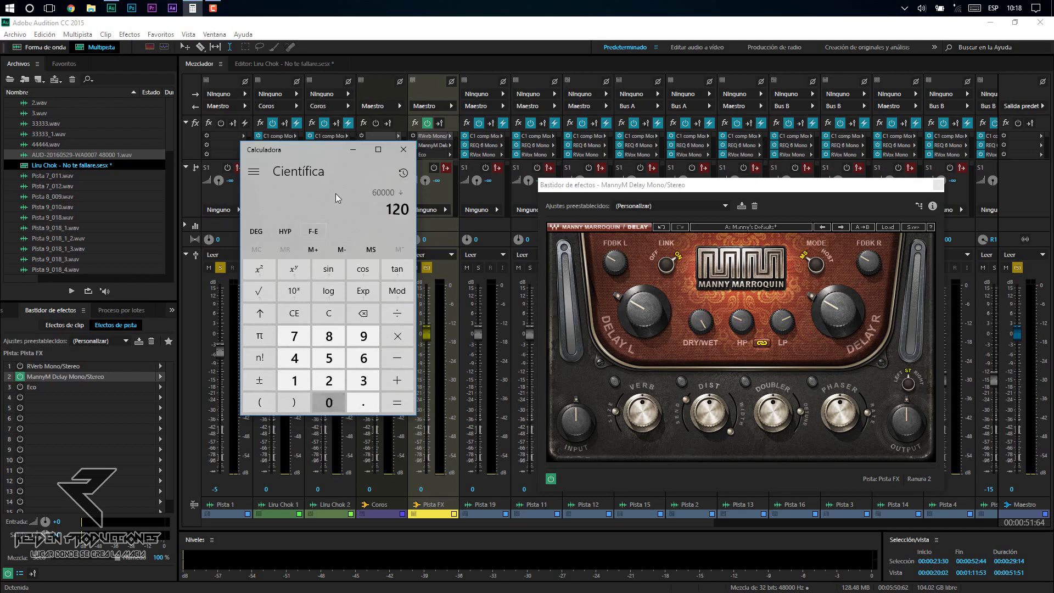
key(Return)
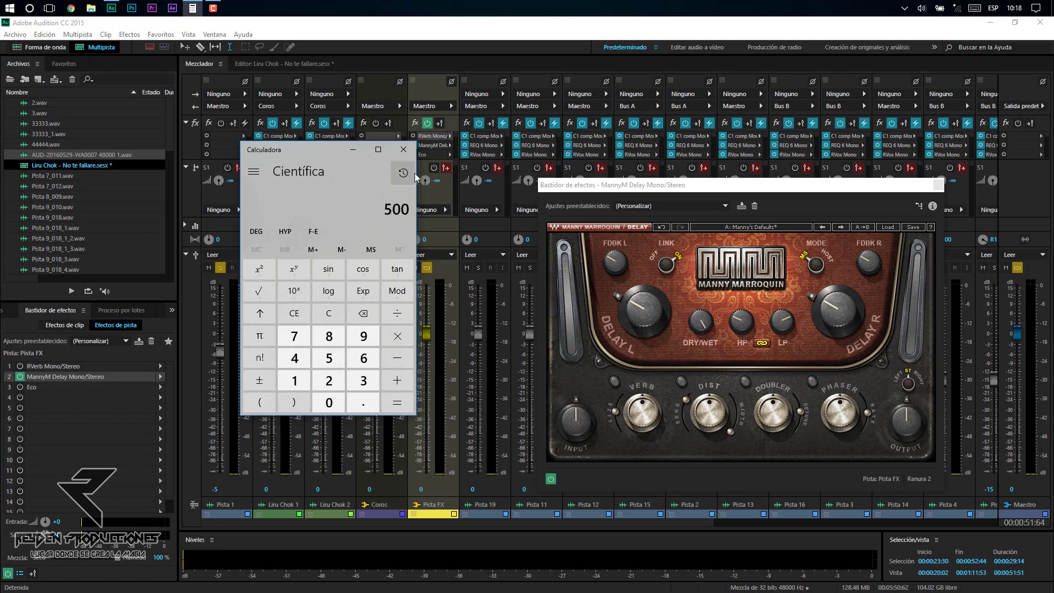
- Return to Adobe Audition, try a longer Delay L time in MannyM Delay and play the mix to hear it
click(747, 295)
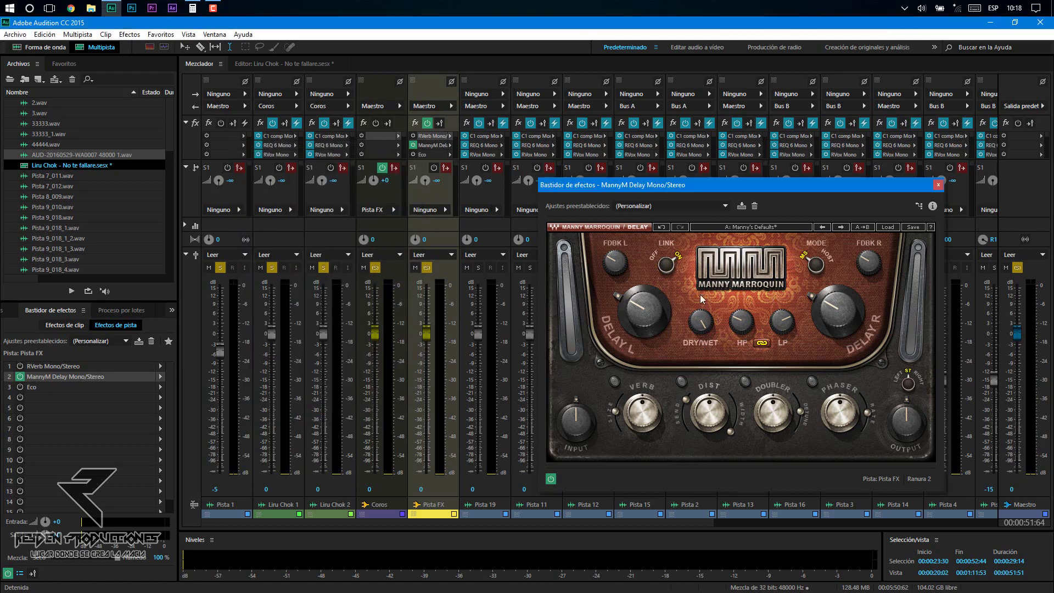
click(650, 313)
text(600)
key(Return)
drag(651, 313, 651, 309)
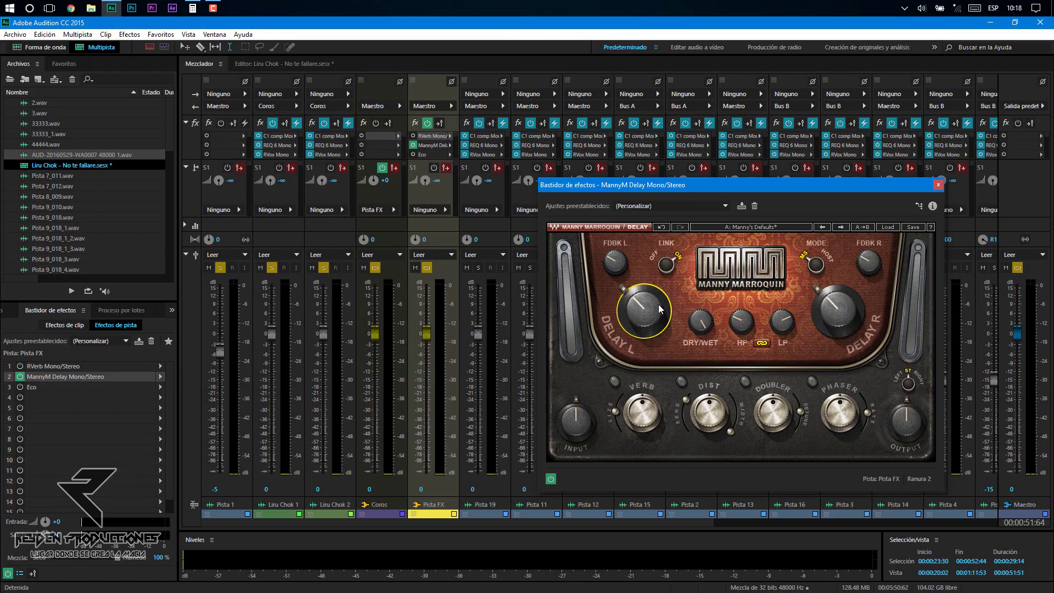
mouse_move(650, 309)
key(space)
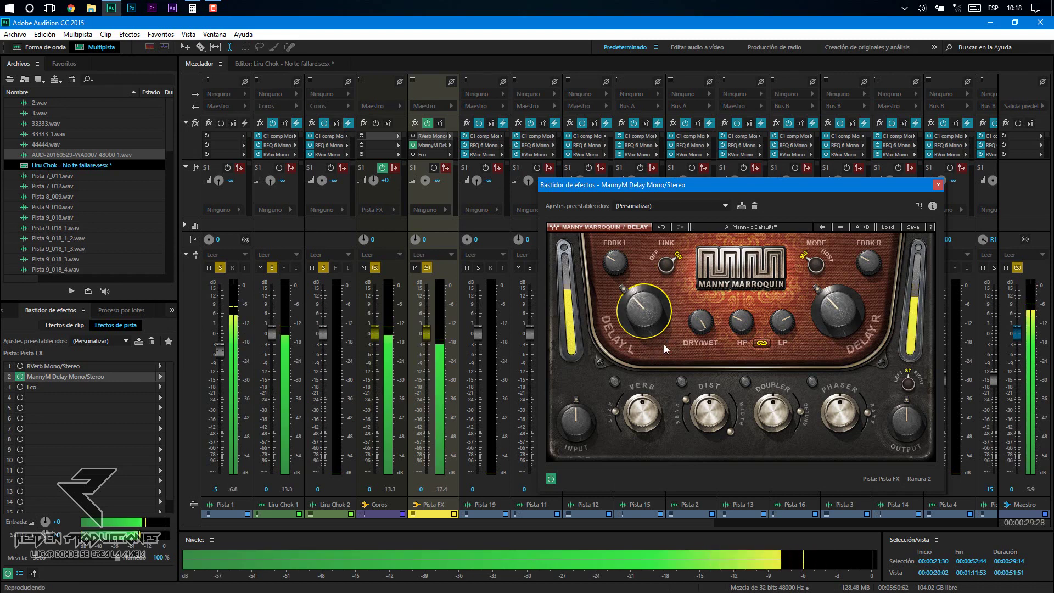
key(space)
- Set the Delay L time in MannyM Delay to 500 ms
mouse_move(663, 331)
text(500)
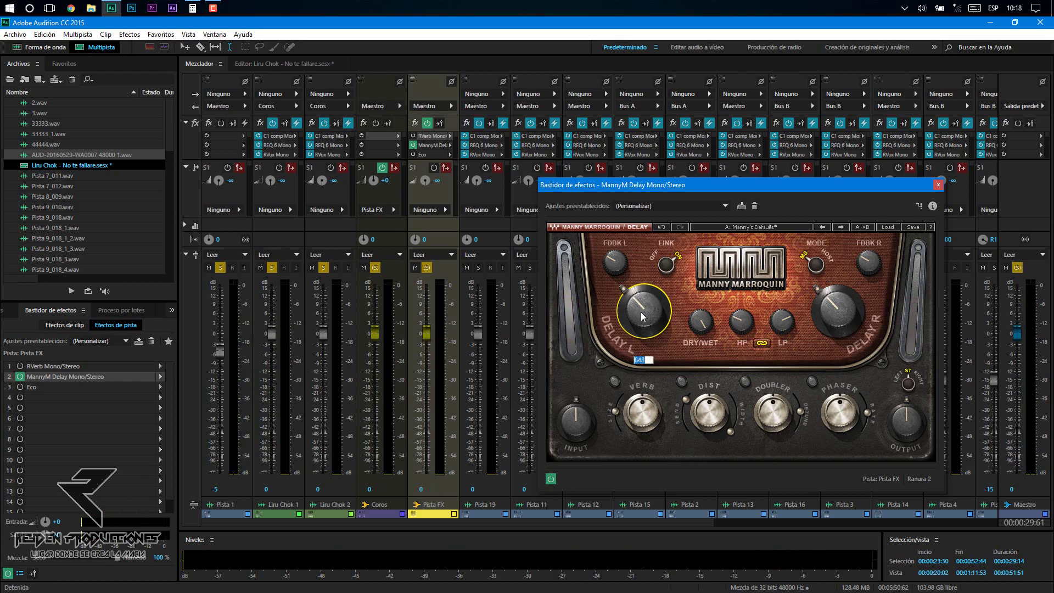
key(Return)
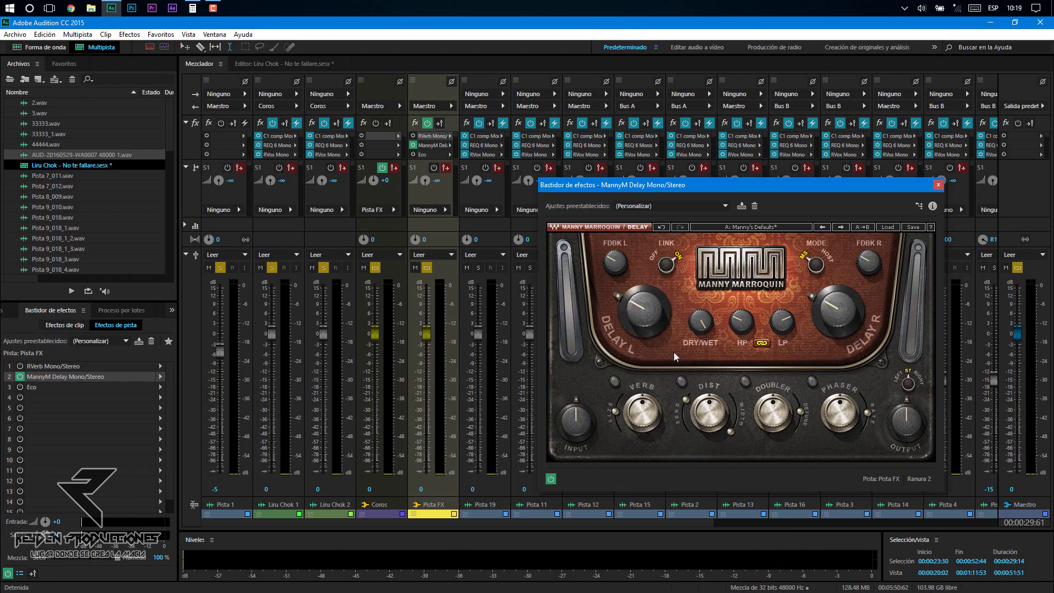
- Play the selected passage to audition the delay on Pista FX, and close the MannyM Delay settings
key(space)
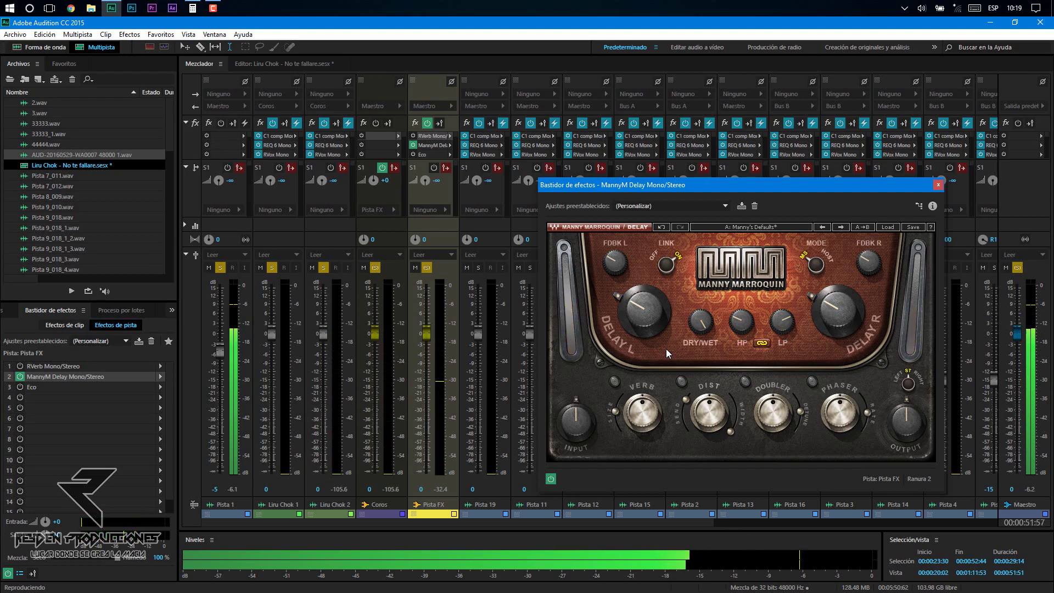
key(space)
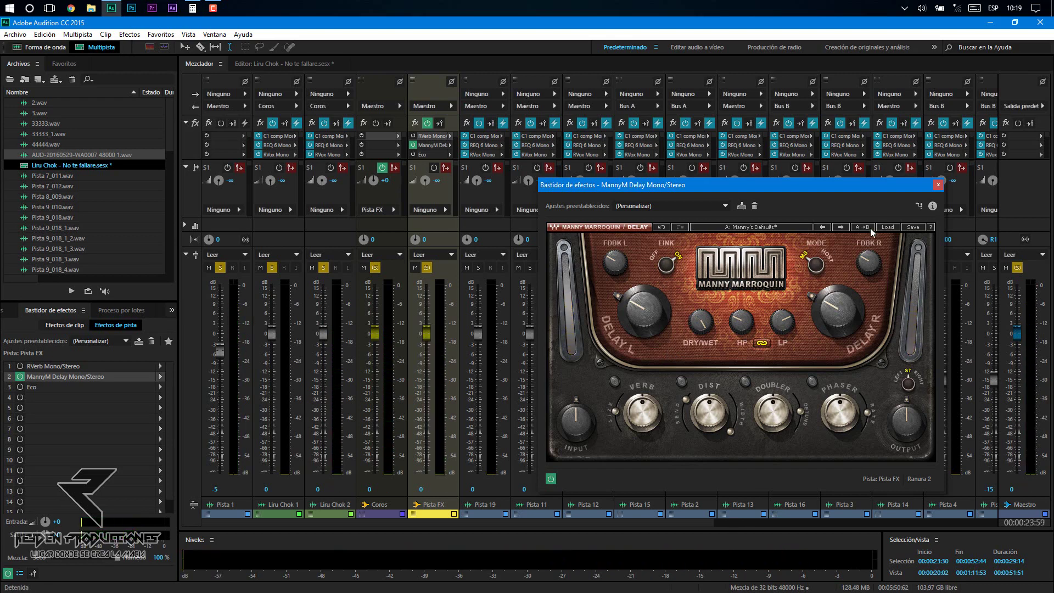
click(937, 185)
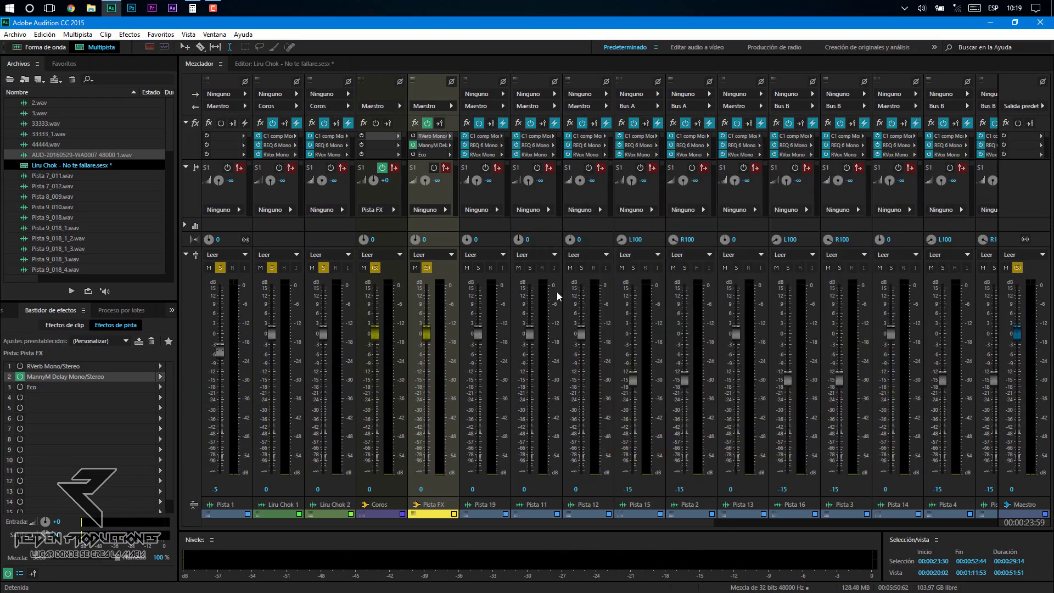
- Bypass MannyM Delay on Pista FX, and enable the Eco effect with its settings open
click(19, 376)
double_click(36, 390)
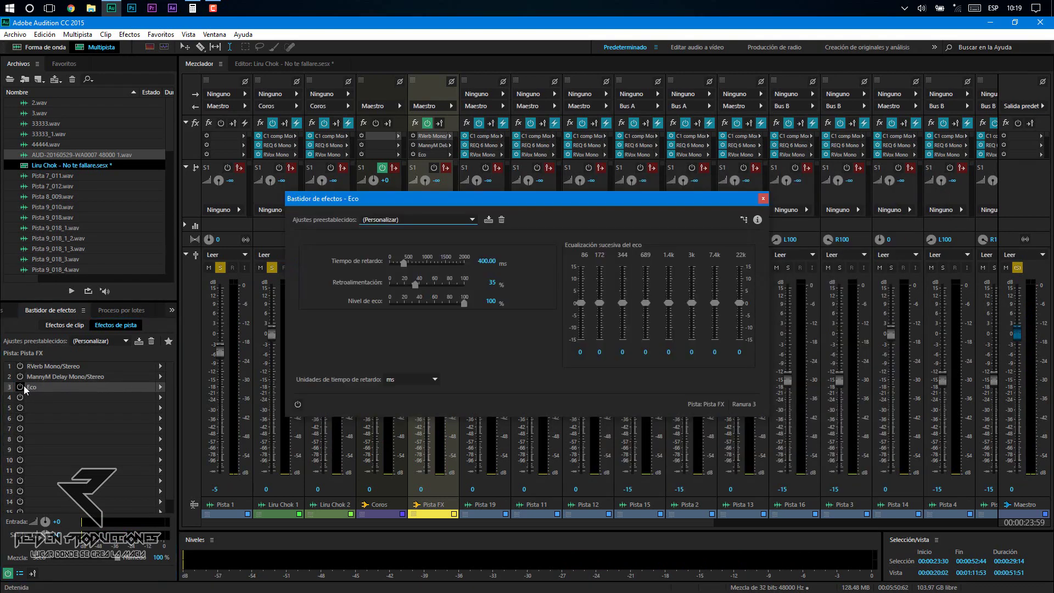
click(20, 387)
drag(649, 198, 831, 203)
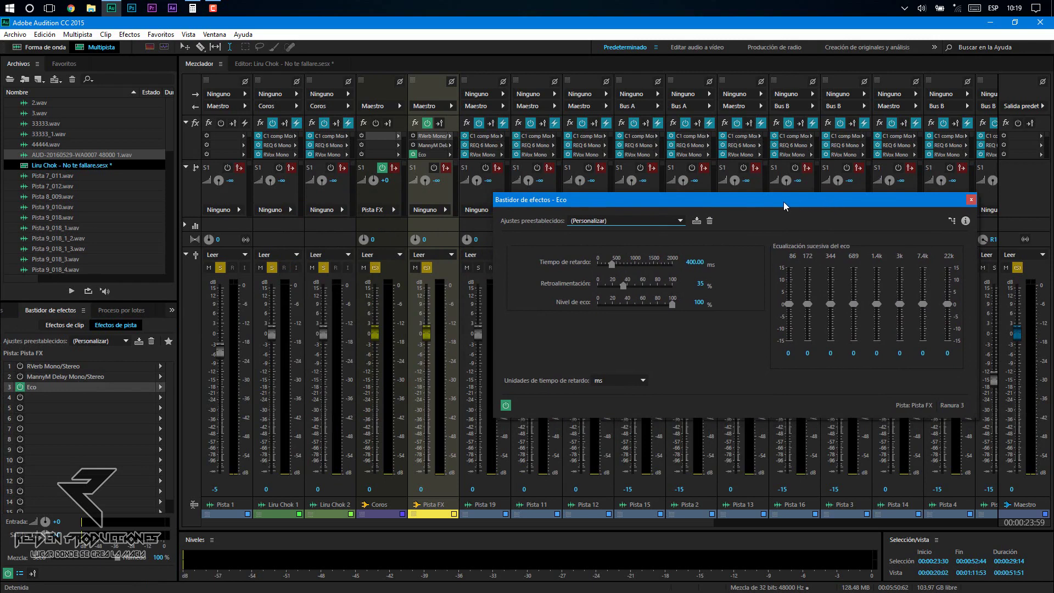
- Change the Eco effect's Tiempo de retardo and close its settings
click(694, 263)
double_click(687, 260)
text(5)
key(Return)
click(692, 266)
click(970, 200)
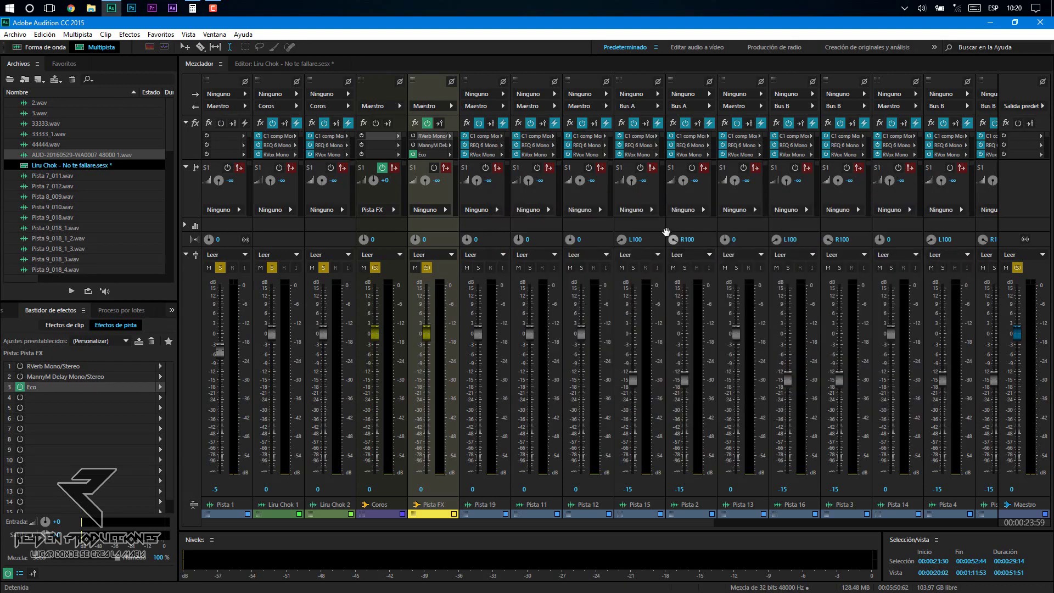
- Play the mix with the Eco effect on Pista FX, stop playback and bypass Eco
key(space)
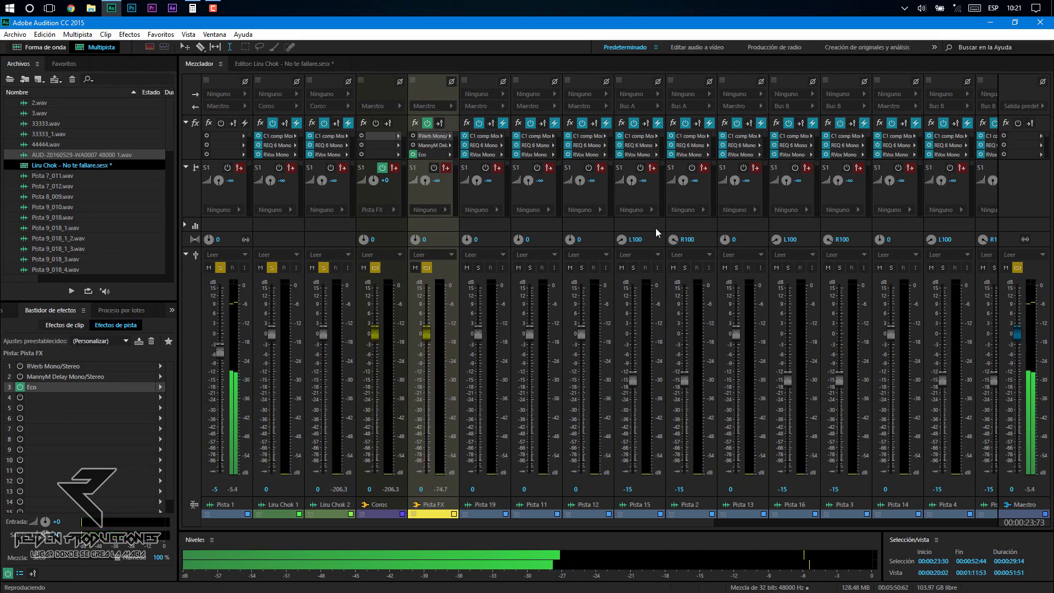
key(space)
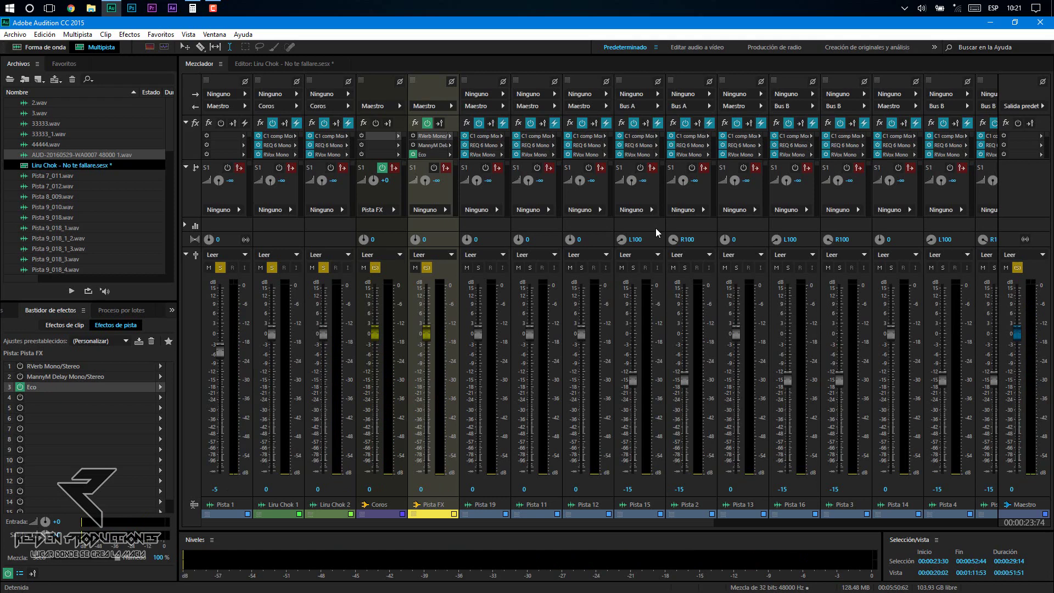
click(20, 387)
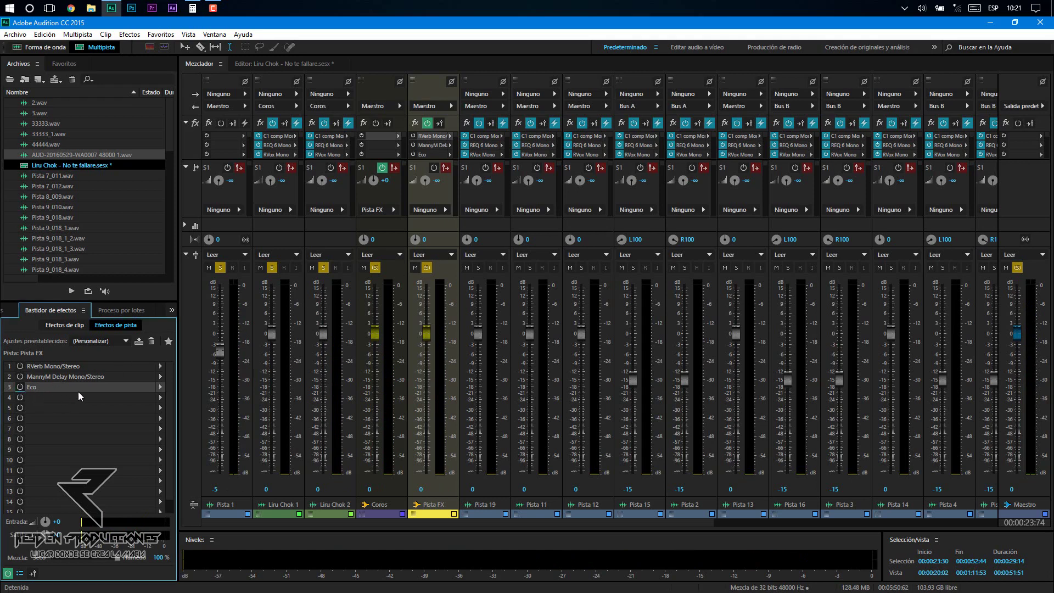
click(107, 369)
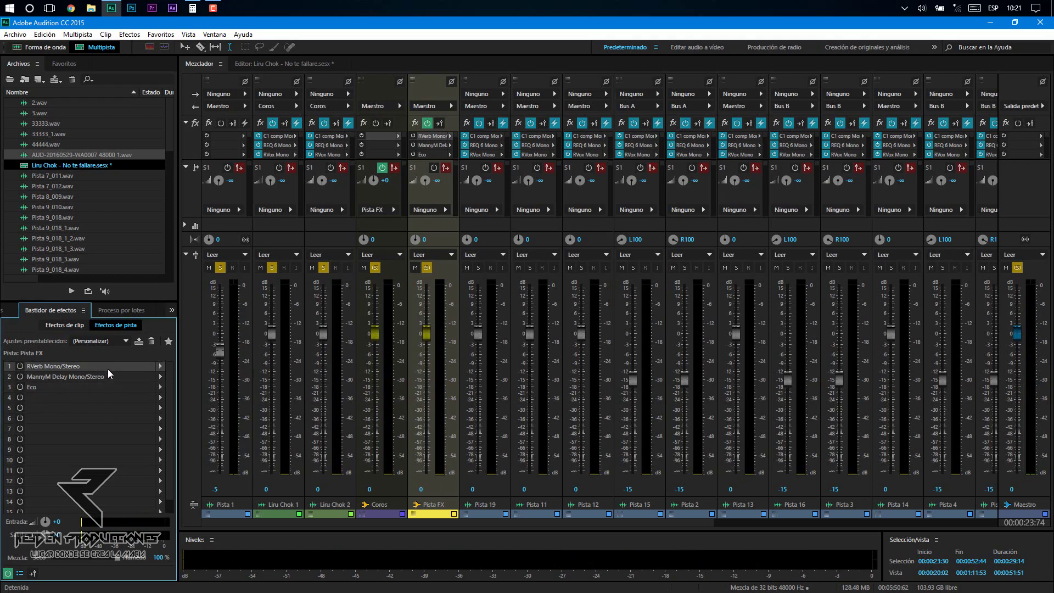